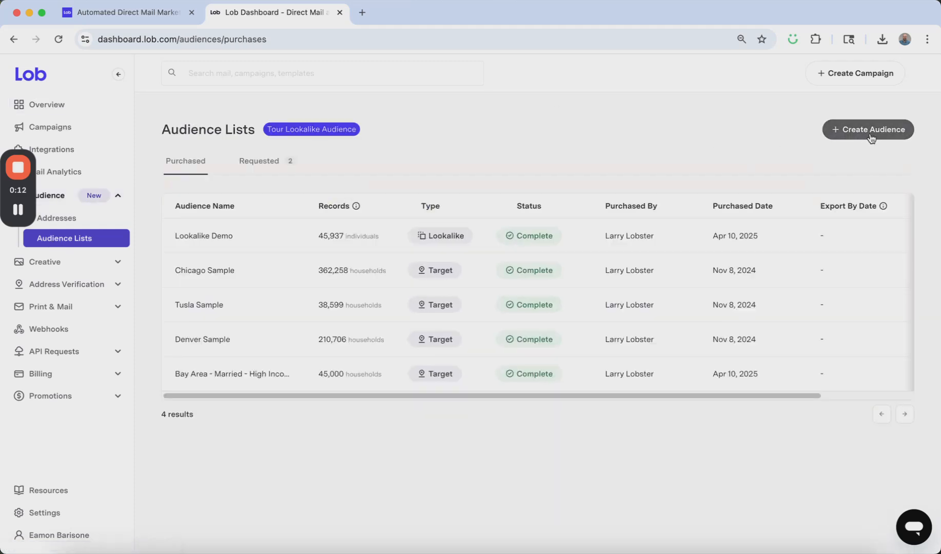
- Start a new Target audience list and add San Francisco, CA 94107, USA as its first location
left_click(870, 132)
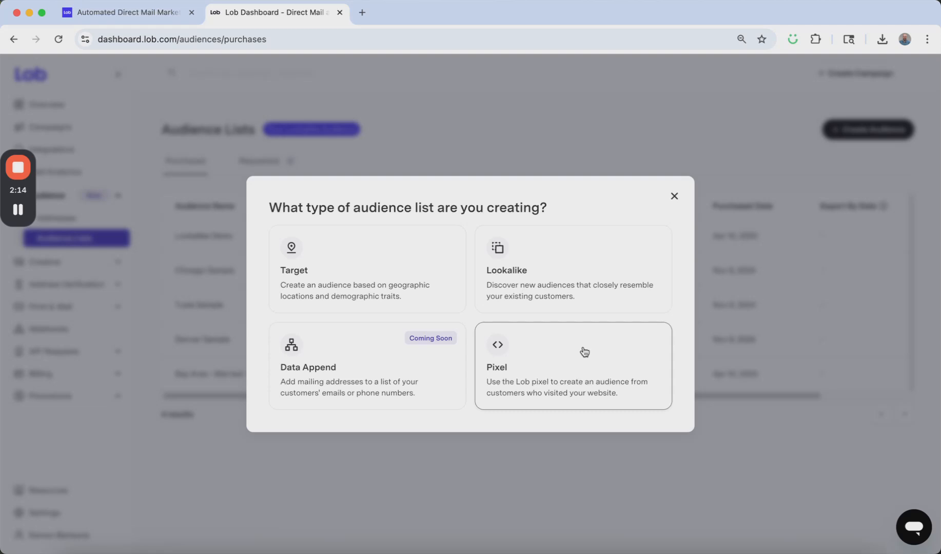
left_click(371, 270)
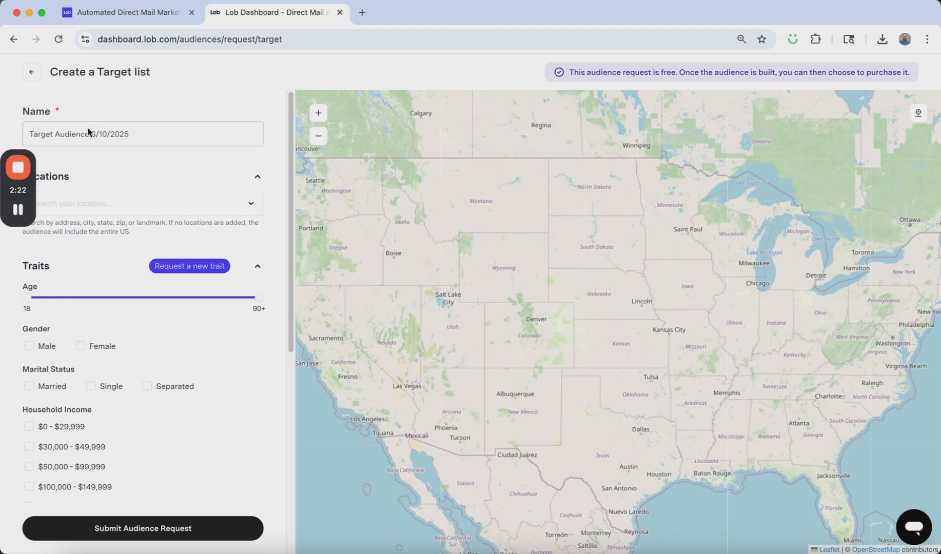
left_click(122, 204)
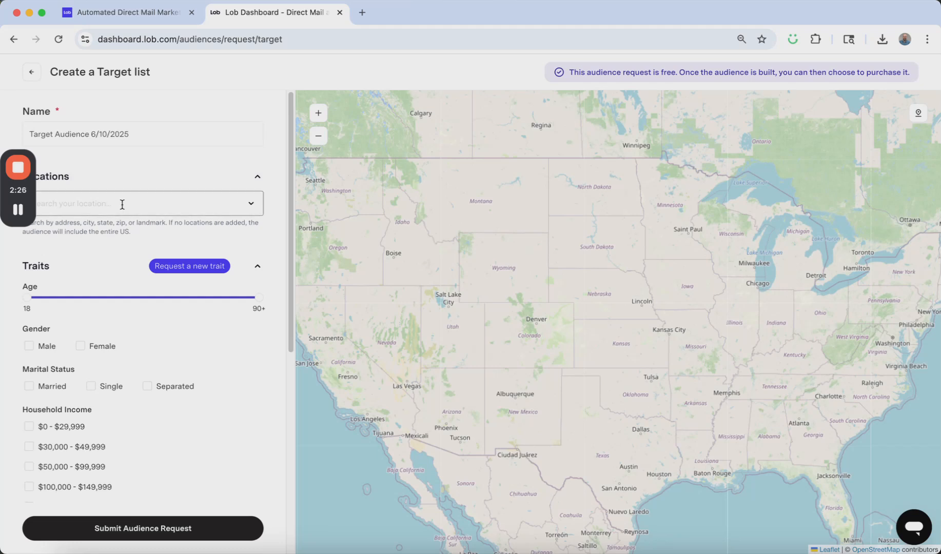
type("94107")
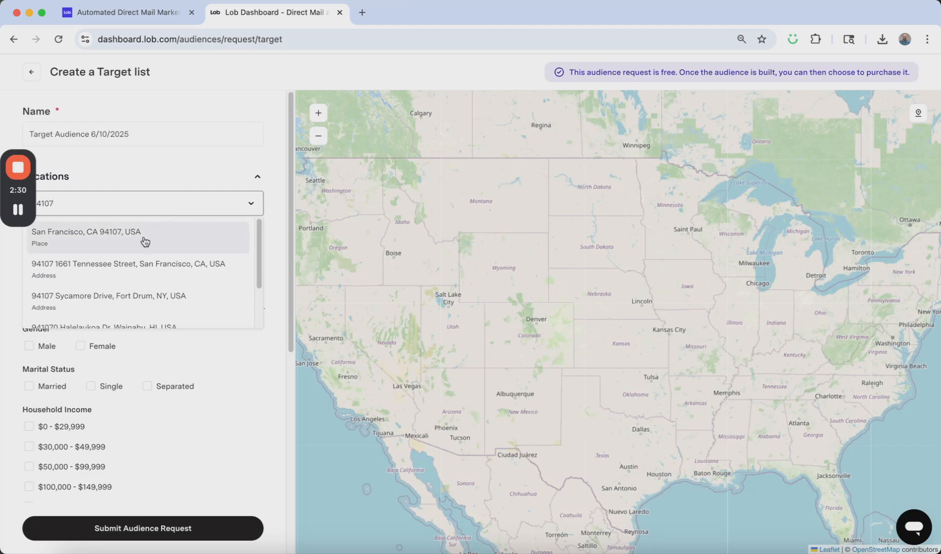
left_click(129, 243)
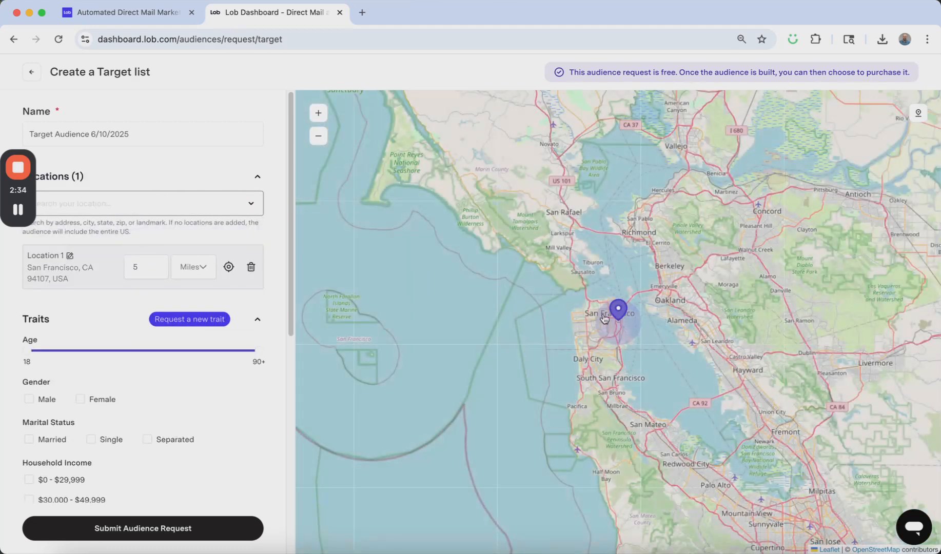
- Move the first location pin to about 37.78, -122.41 and place a second pin at about 37.77, -122.49 in western San Francisco
mouse_move(619, 313)
left_mouse_down()
mouse_move(608, 314)
mouse_move(618, 314)
mouse_move(610, 314)
mouse_move(611, 302)
mouse_move(587, 304)
mouse_move(612, 302)
left_mouse_up()
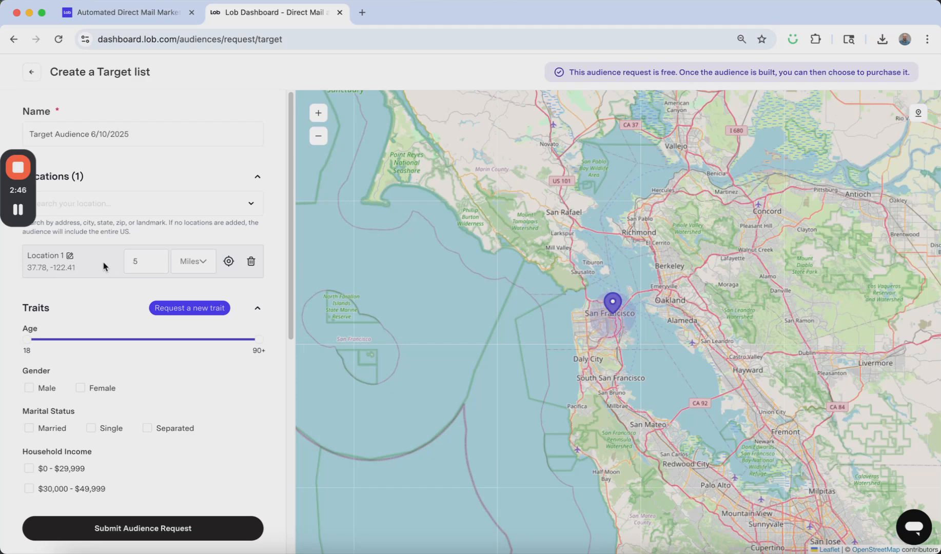
left_click(919, 117)
left_click(584, 320)
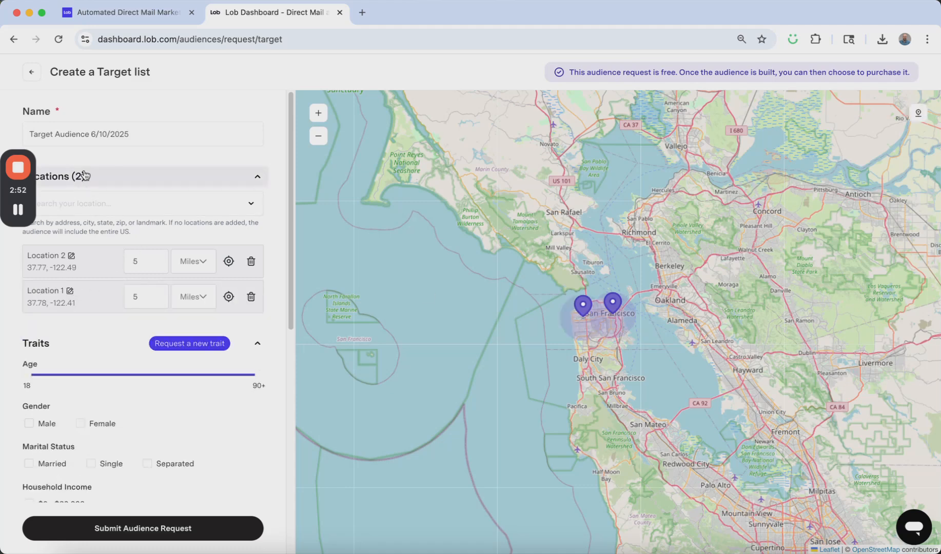
- Search for zip code 95060 and add Bonny Doon, CA 95060, USA as a third location
left_click(115, 208)
type("95060")
left_click(134, 234)
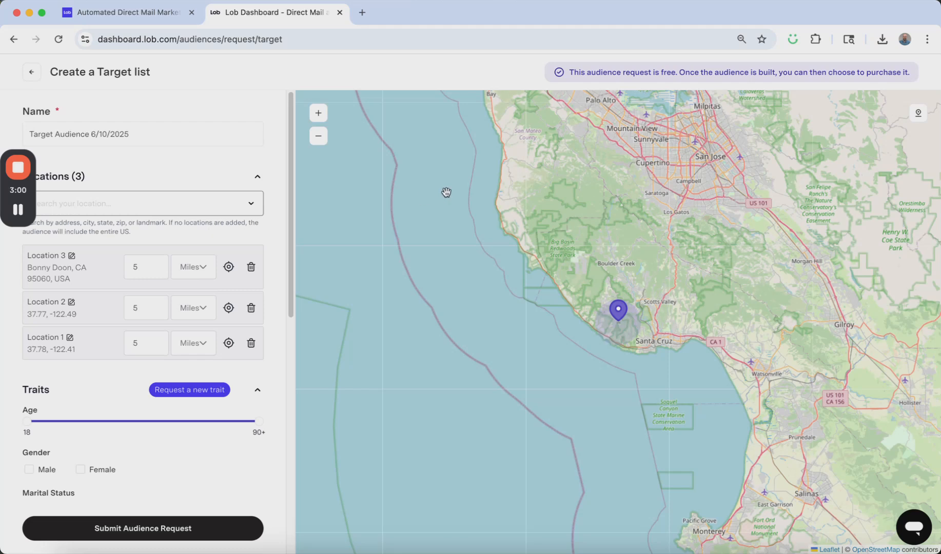
- Raise the minimum age of the target audience above 18 and restrict its gender to Male
scroll(160, 314, "down", 5)
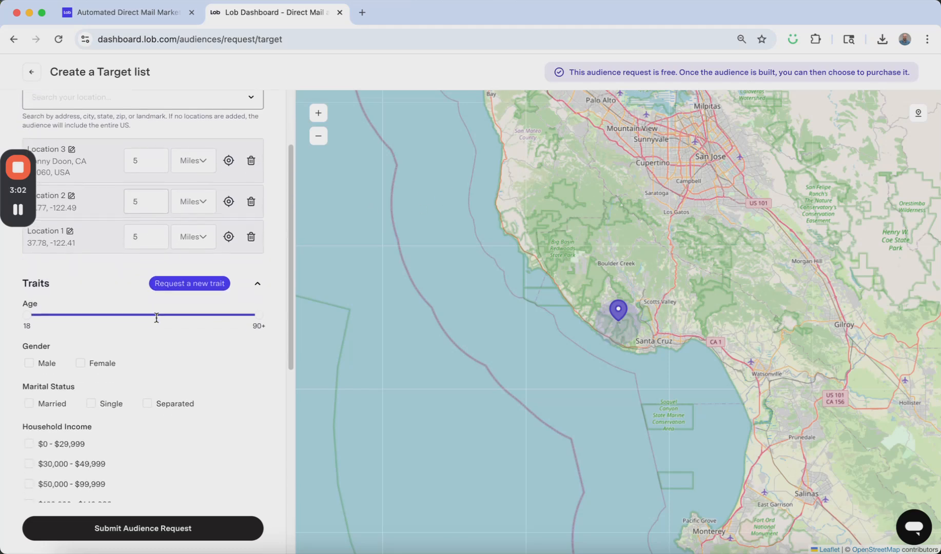
scroll(157, 322, "up", 1)
mouse_move(219, 257)
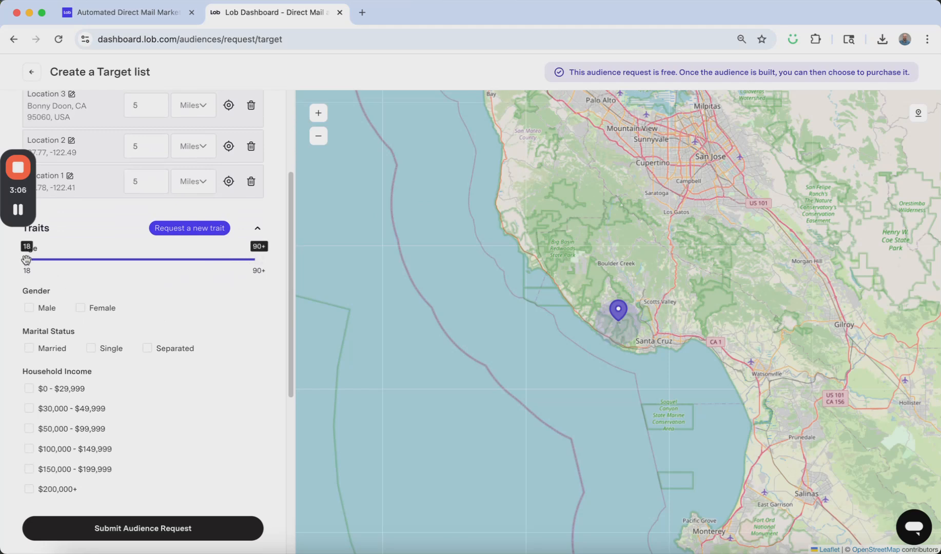
left_click_drag(26, 259, 85, 264)
left_click(65, 261)
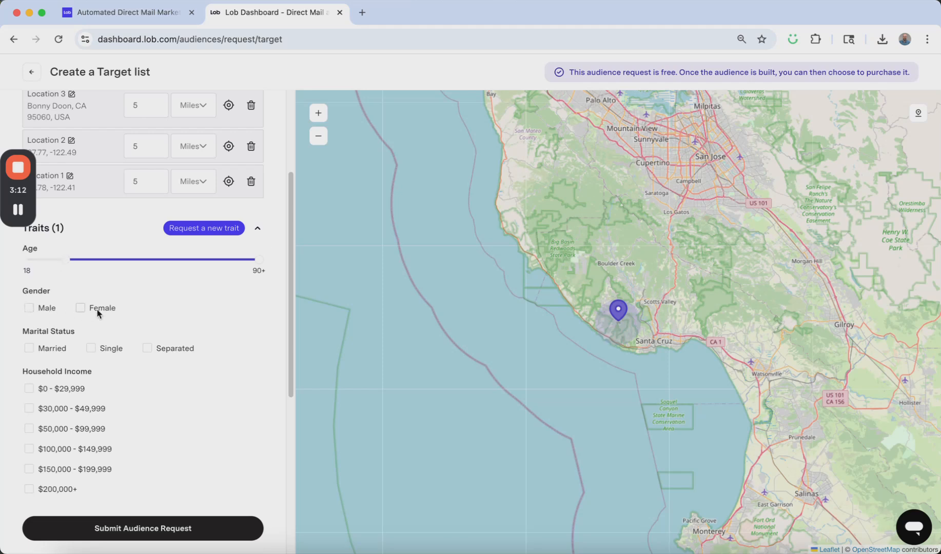
left_click(29, 309)
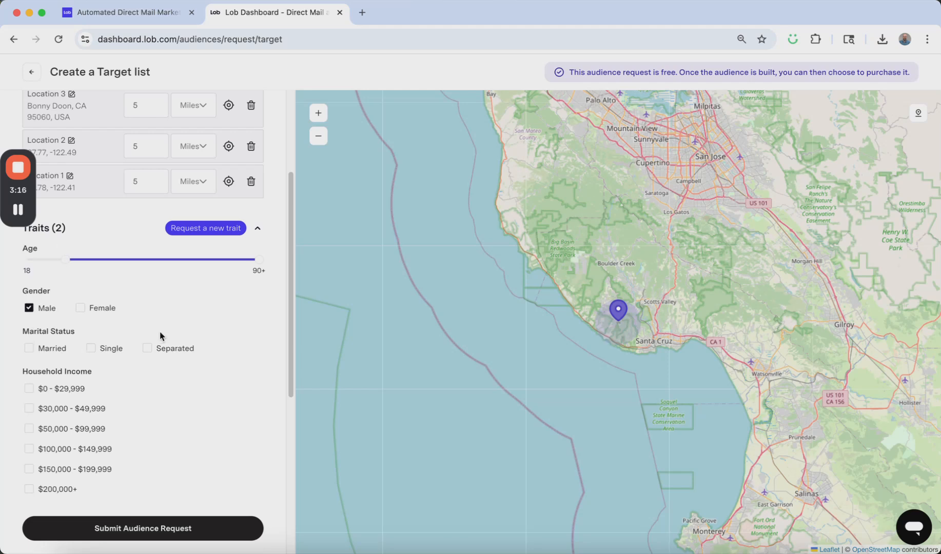
- Review the income, household size and exclusion list options of the Target form, and leave it without submitting
scroll(124, 307, "down", 3)
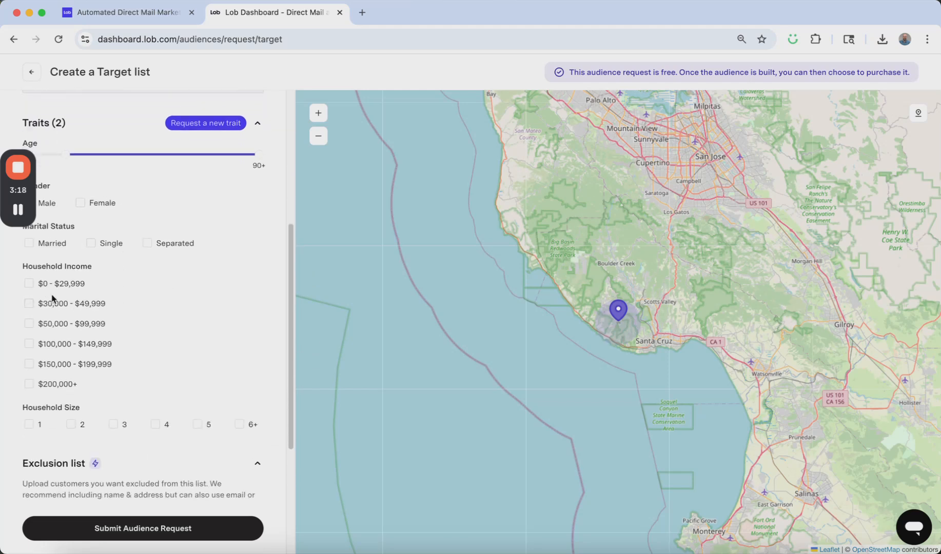
scroll(51, 298, "down", 1)
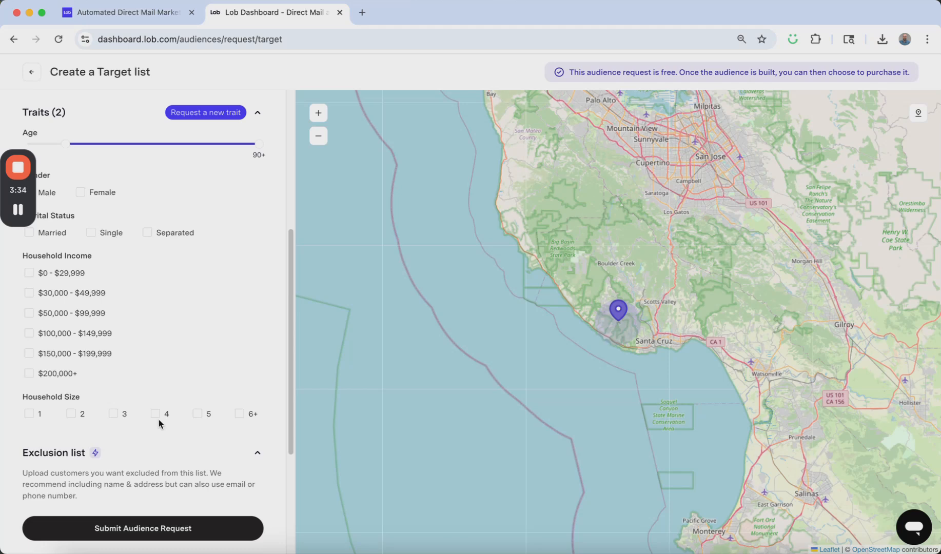
scroll(159, 420, "down", 5)
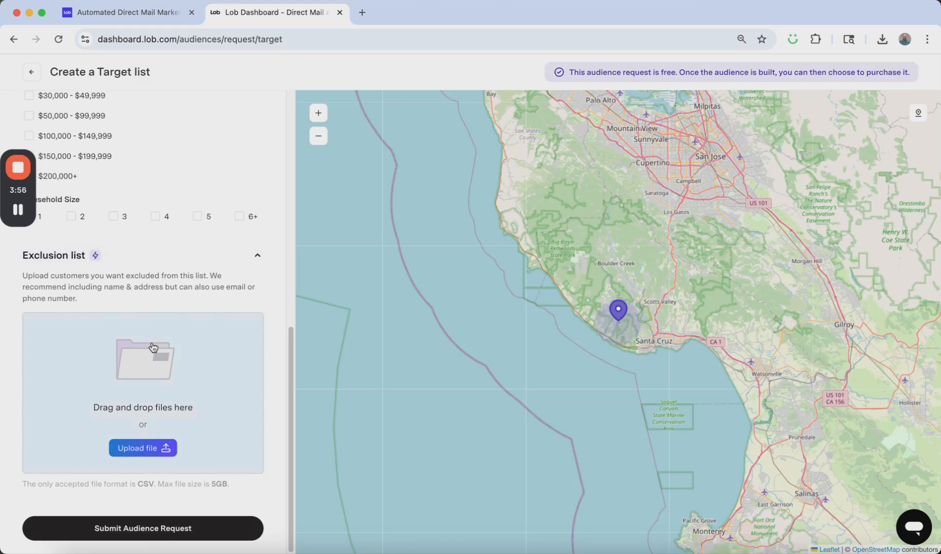
scroll(153, 347, "up", 10)
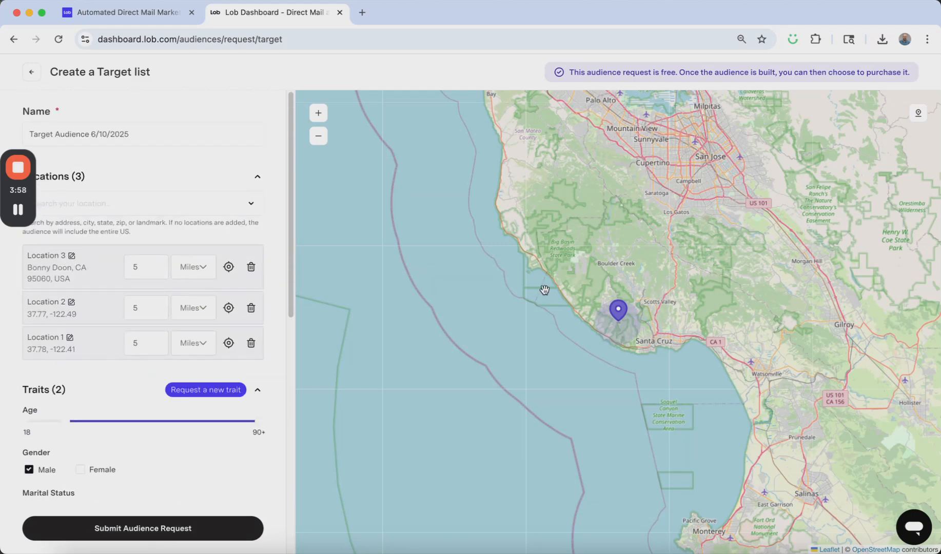
left_click(26, 75)
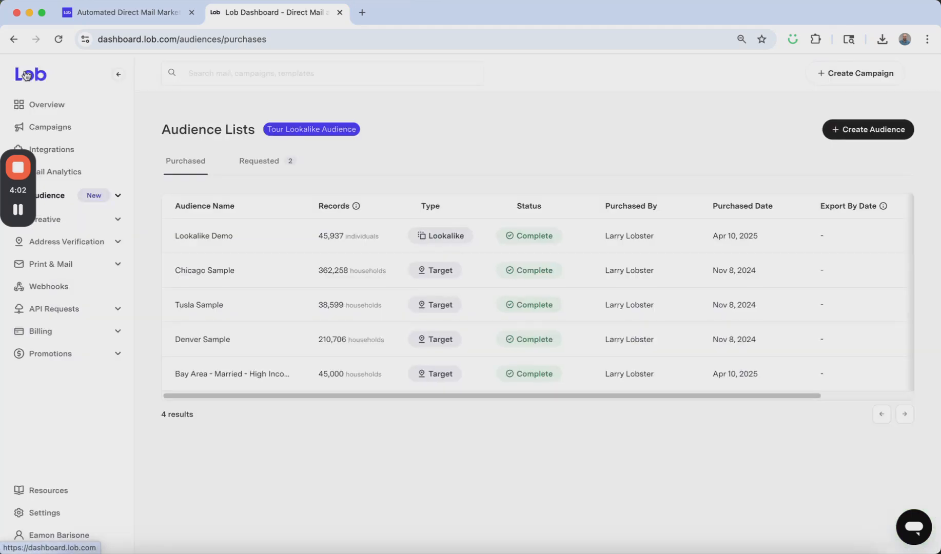
- Open a new Lookalike list form, examine its file requirements, location, trait and exclusion list options, and leave it without submitting
left_click(879, 130)
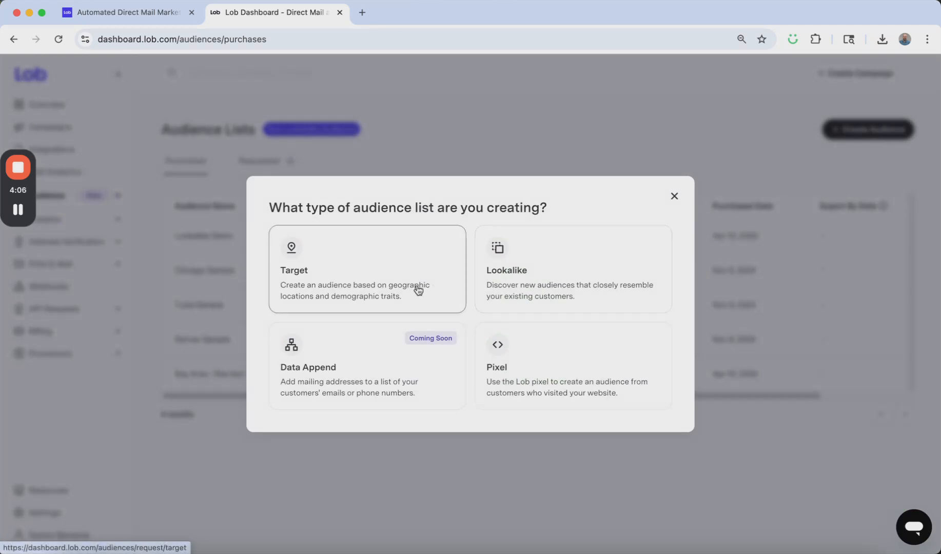
left_click(544, 281)
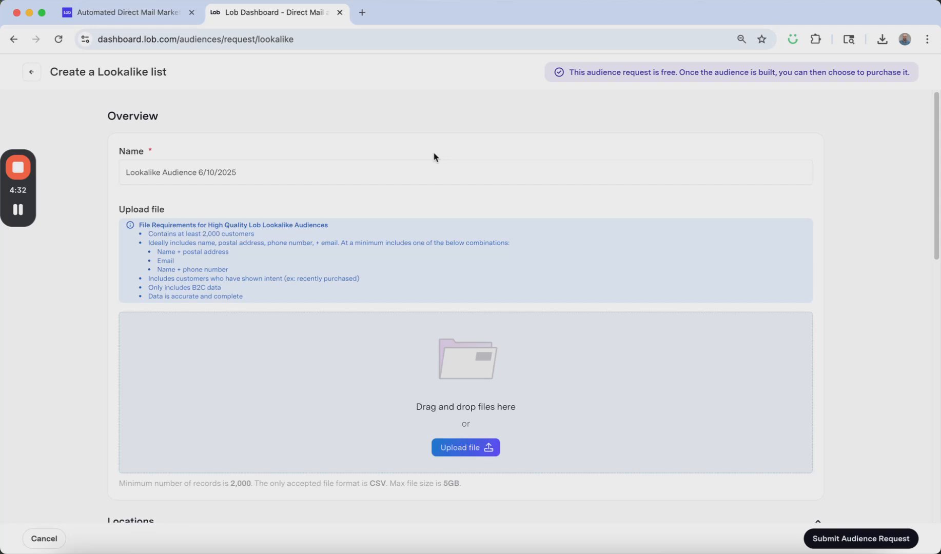
scroll(433, 157, "down", 3)
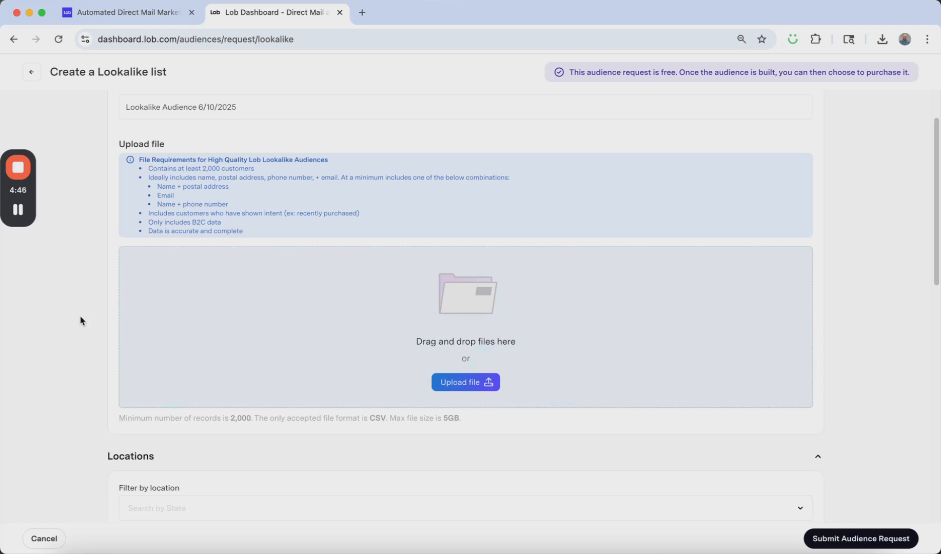
scroll(80, 316, "down", 5)
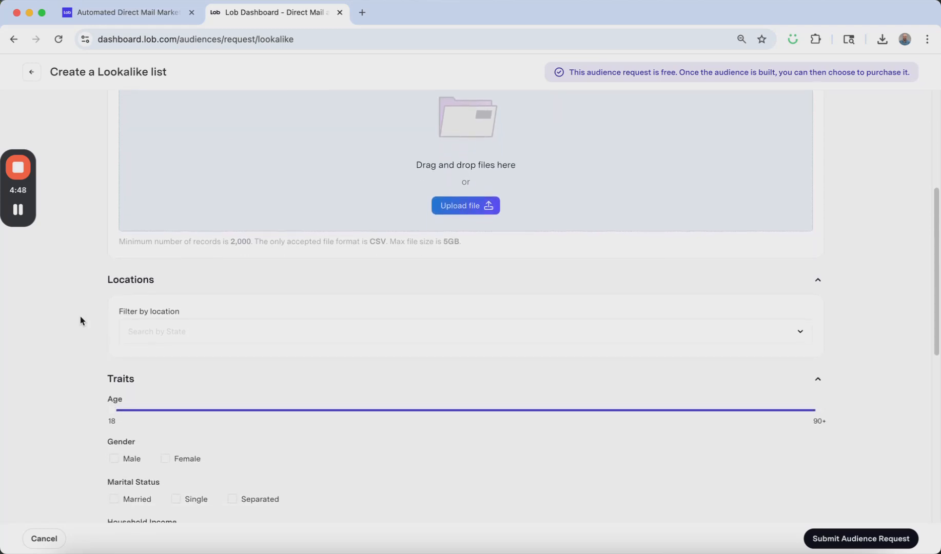
scroll(80, 317, "down", 3)
scroll(80, 316, "down", 4)
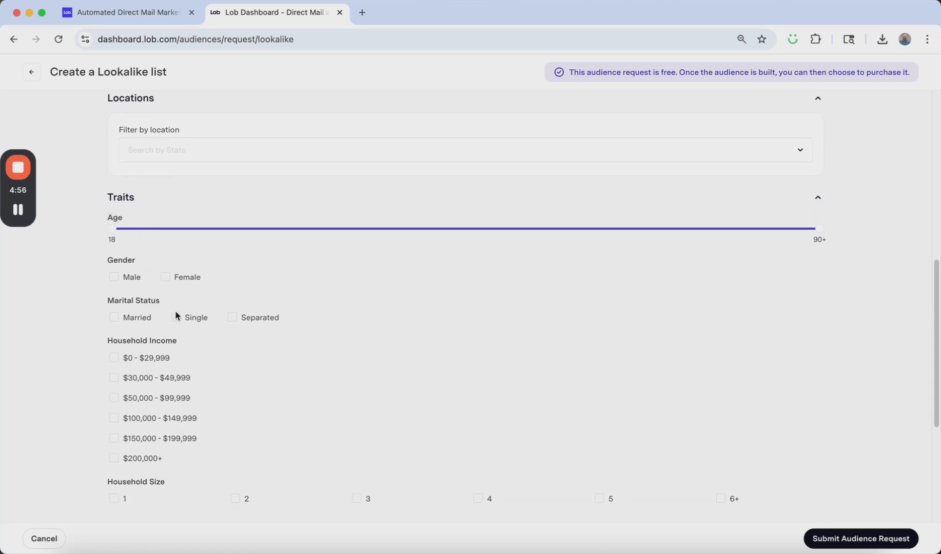
scroll(176, 315, "down", 5)
scroll(176, 315, "down", 5)
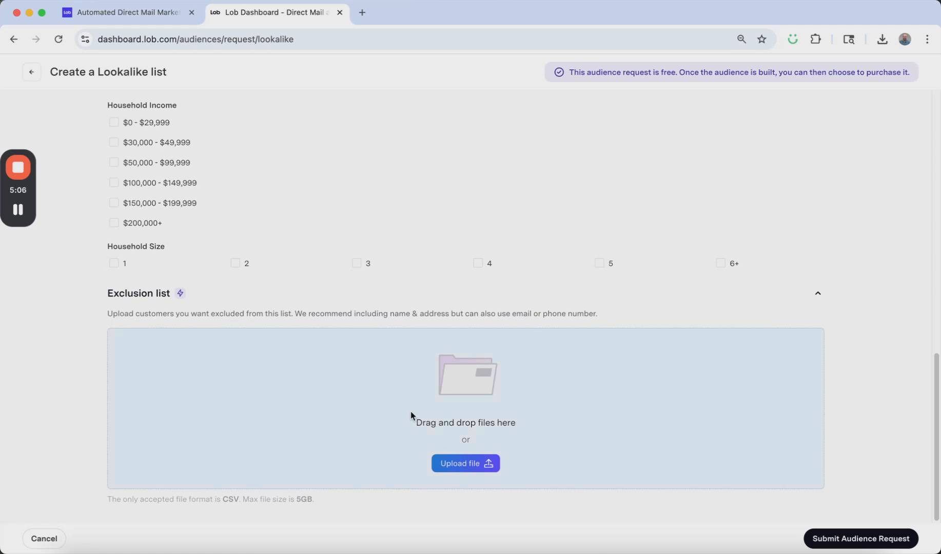
left_click(30, 72)
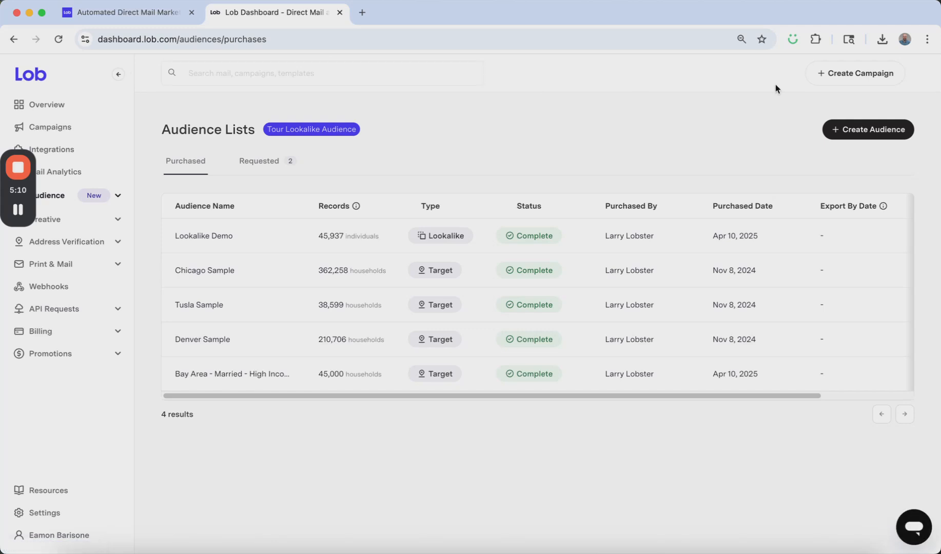
- Review the audience list types offered for a new audience, including Pixel, and dismiss the choice
left_click(869, 130)
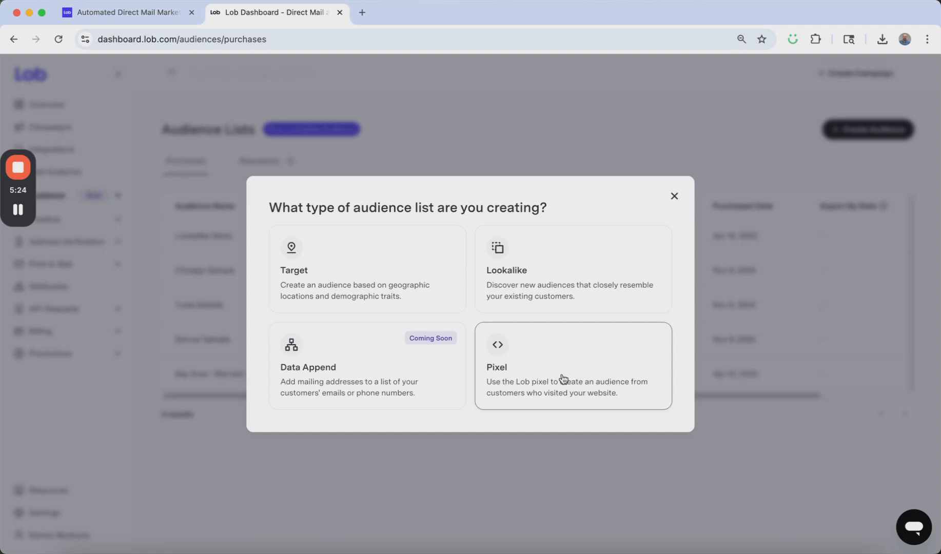
left_click(674, 196)
- Open the requested audience Bay Area - Married - High Income and examine its order summary
left_click(264, 161)
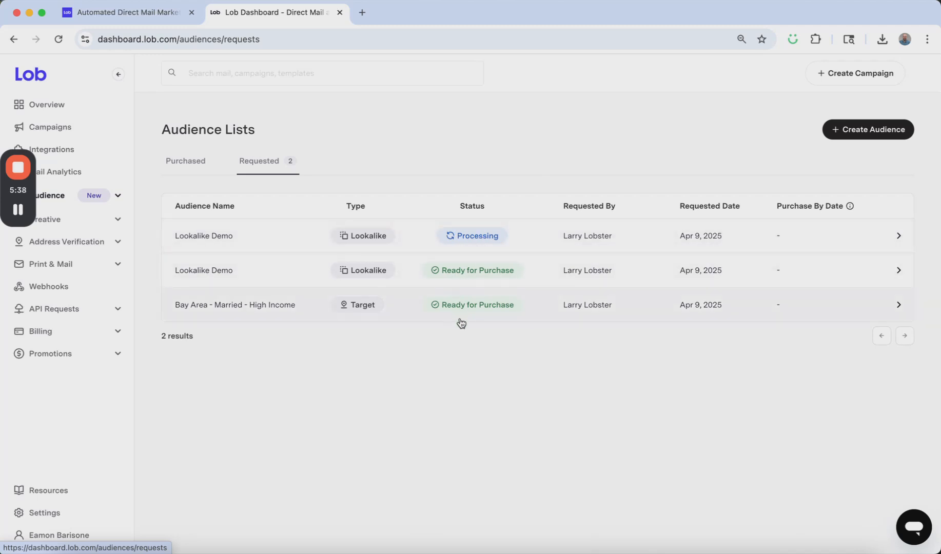
left_click(276, 311)
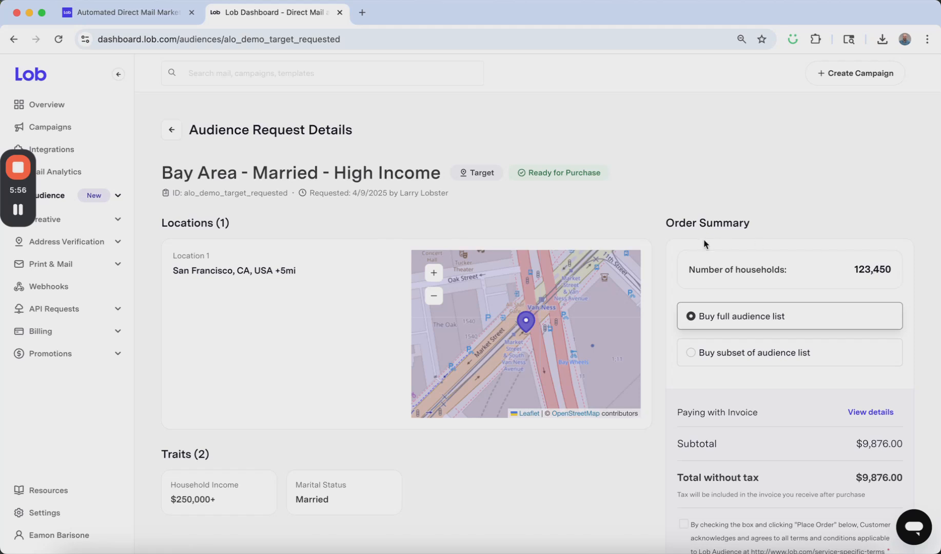
scroll(706, 245, "down", 3)
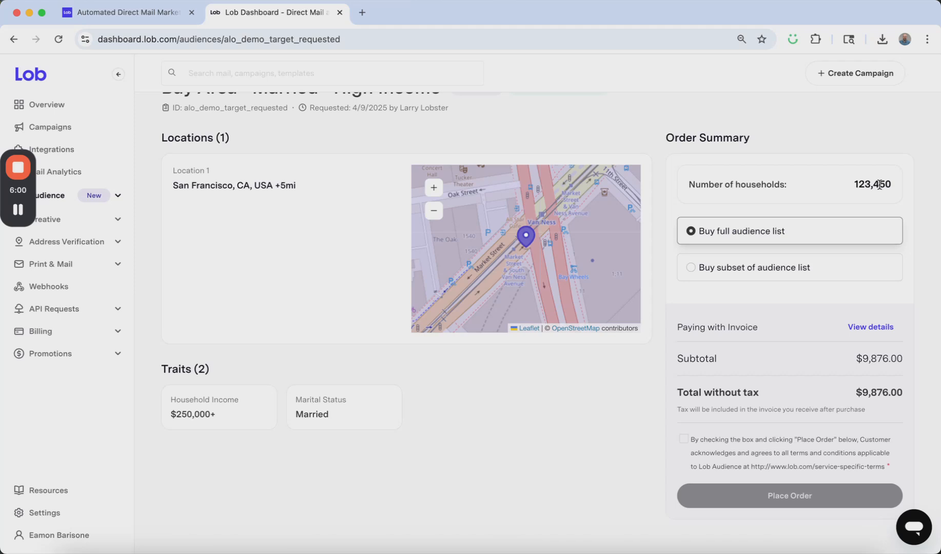
- Try buying a subset of the Bay Area audience with a $300.00 budget, and switch back to buying the full list
left_click(691, 268)
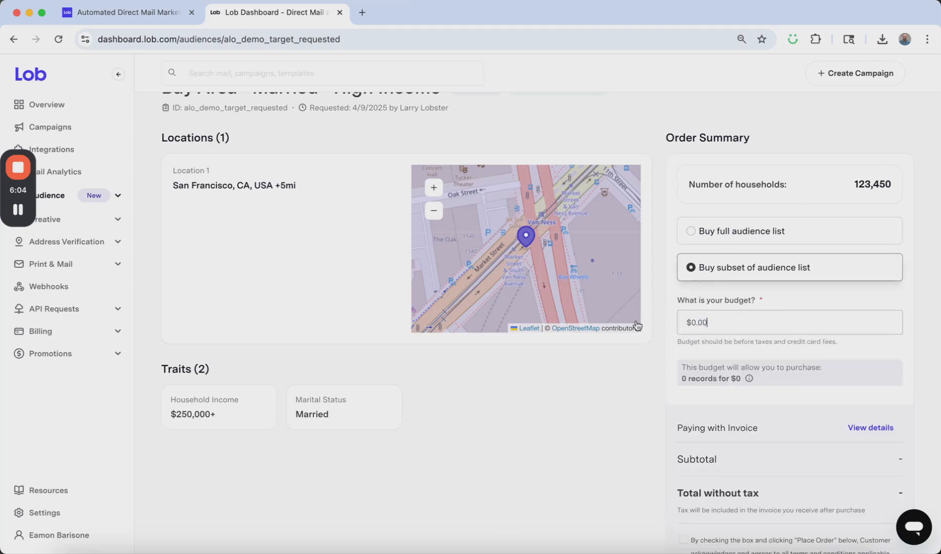
left_click_drag(714, 323, 645, 326)
type("300")
left_click(635, 382)
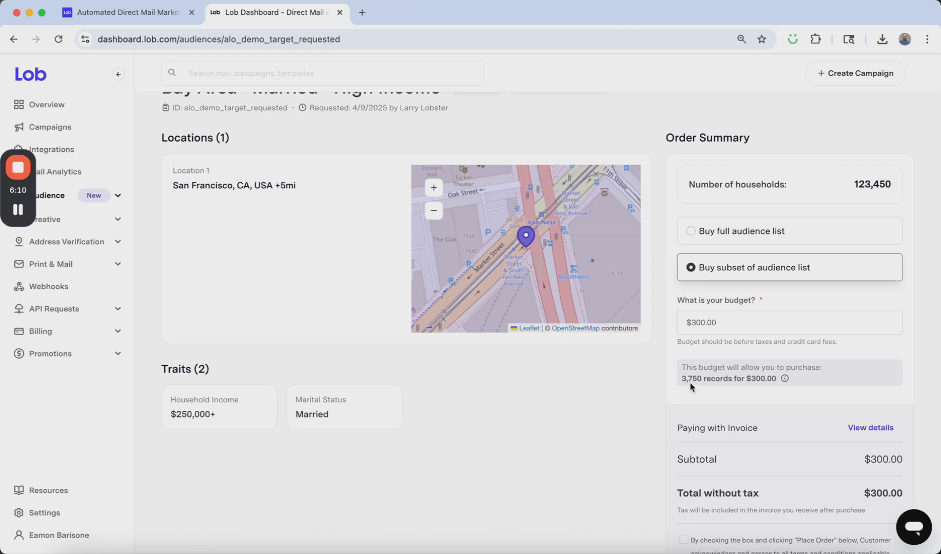
left_click_drag(731, 321, 650, 323)
key("BackSpace")
left_click(690, 231)
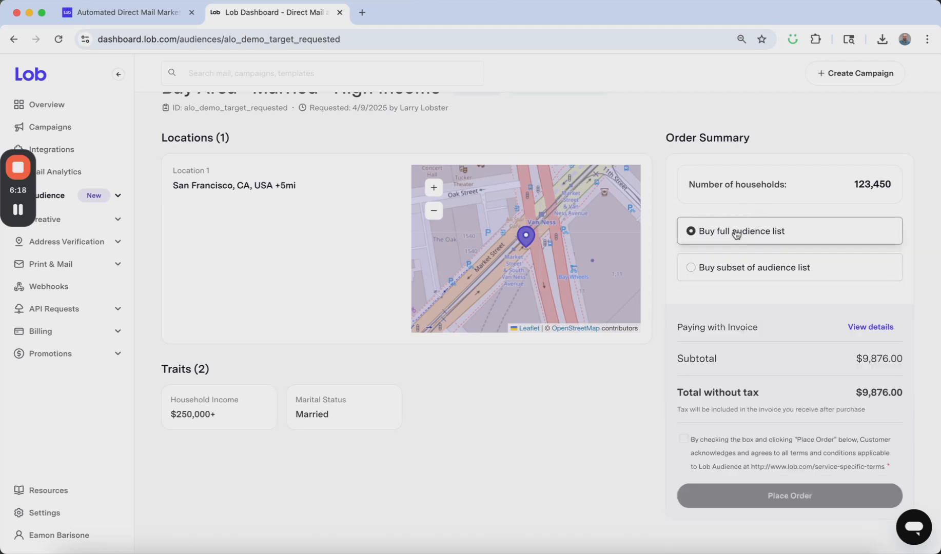
- Return to the requested audiences and open the Lookalike Demo request that is ready for purchase
scroll(692, 279, "down", 1)
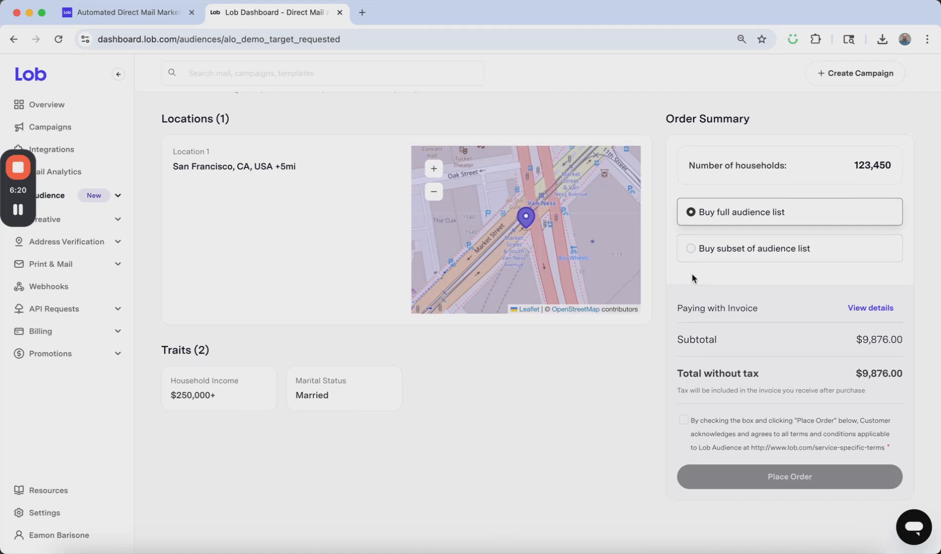
scroll(692, 278, "up", 4)
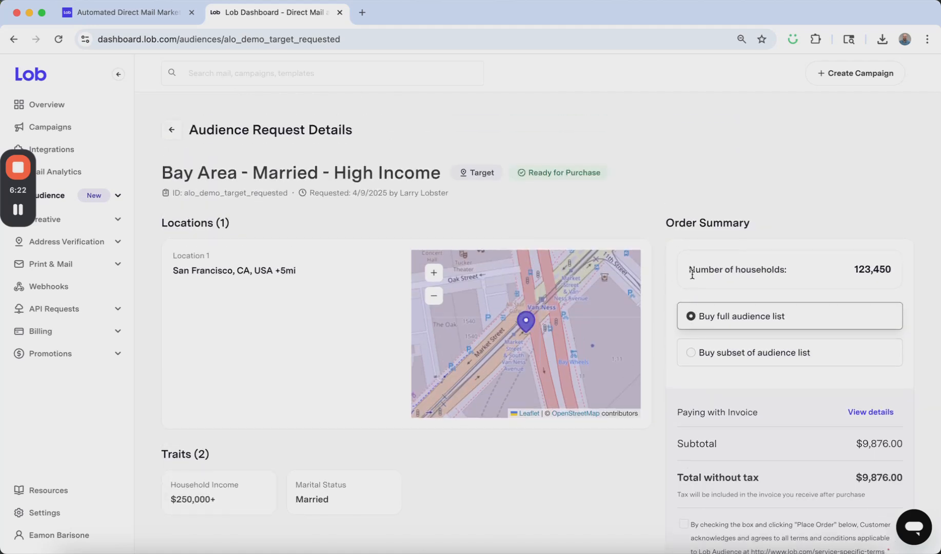
left_click(12, 41)
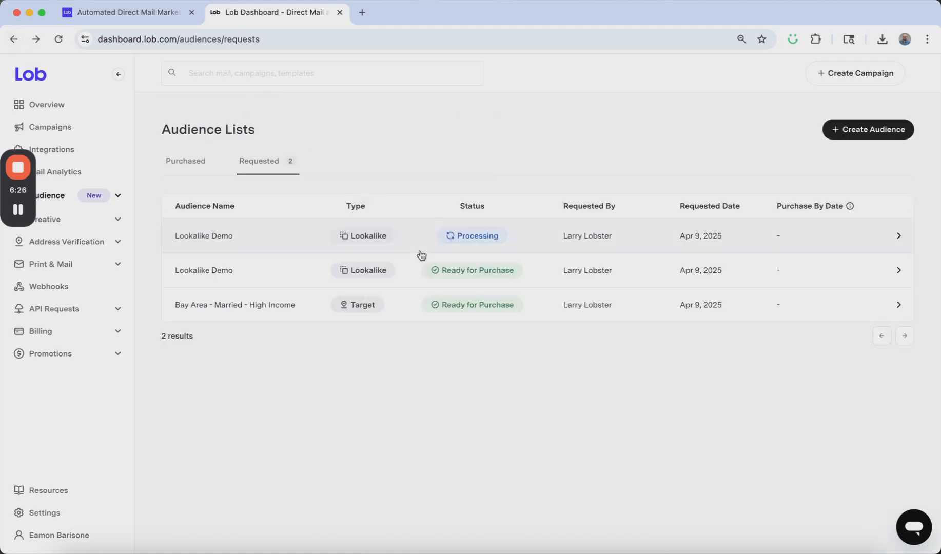
left_click(262, 279)
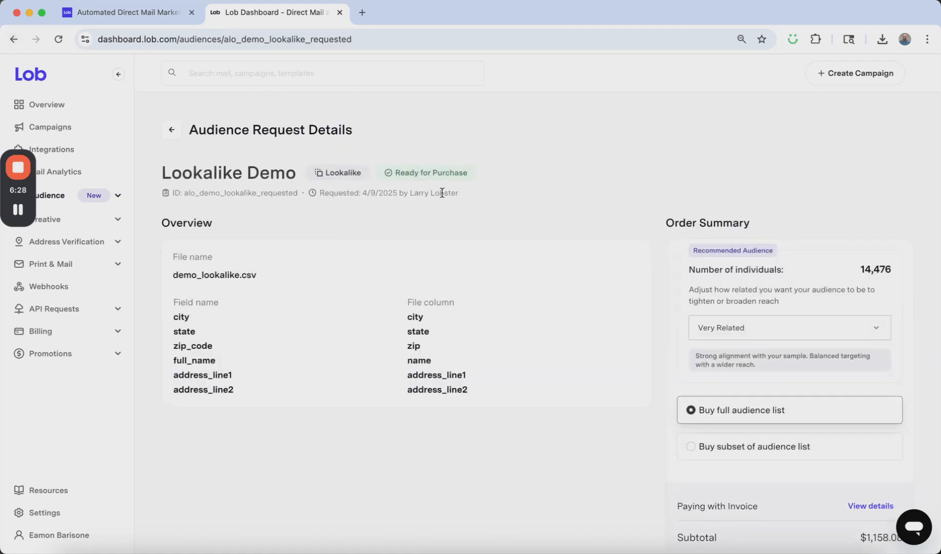
- Try the Most Related and Very Related levels for the Lookalike Demo audience, and set its relatedness to Broadly Related
scroll(690, 251, "down", 2)
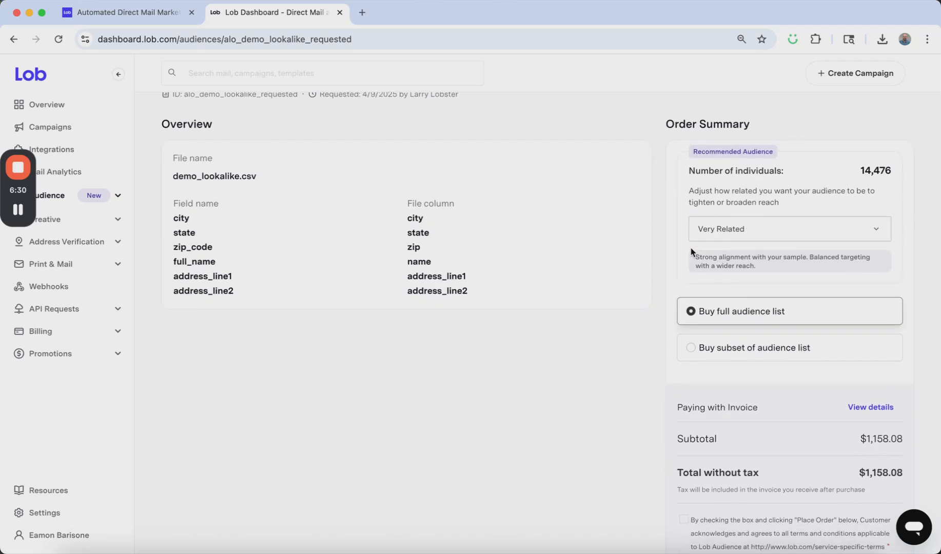
left_click(769, 231)
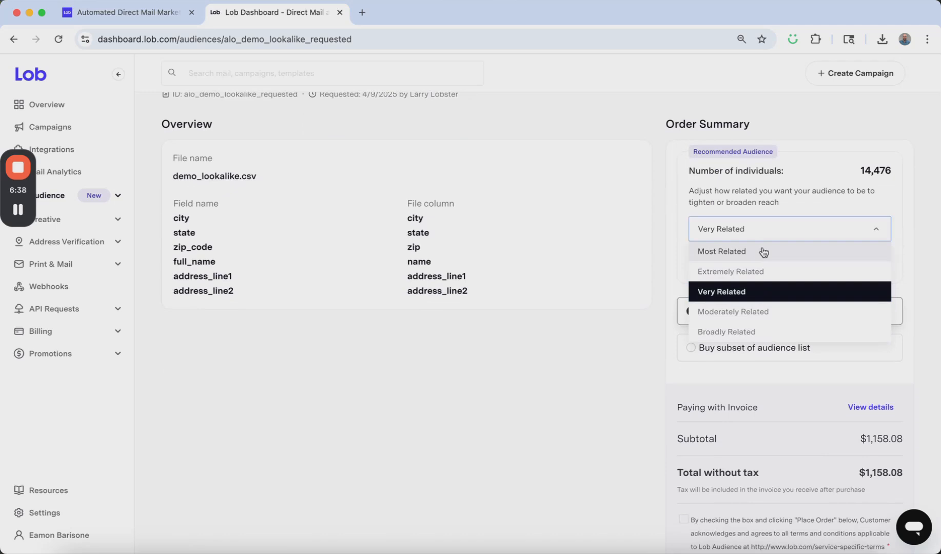
left_click(722, 252)
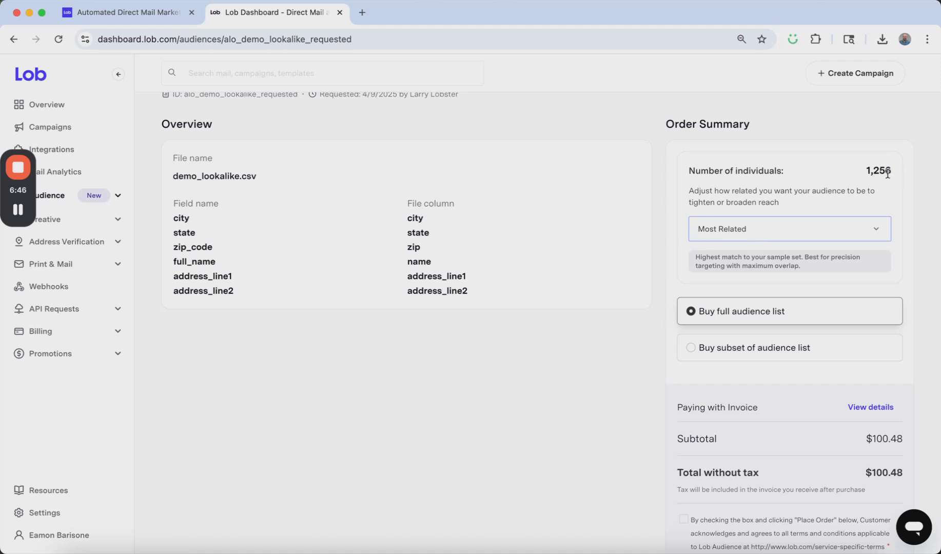
left_click(748, 233)
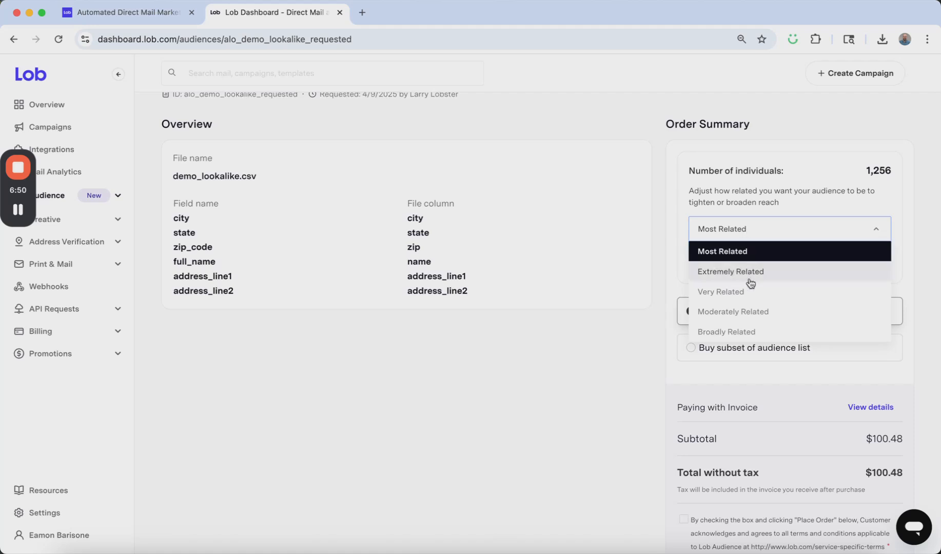
left_click(750, 296)
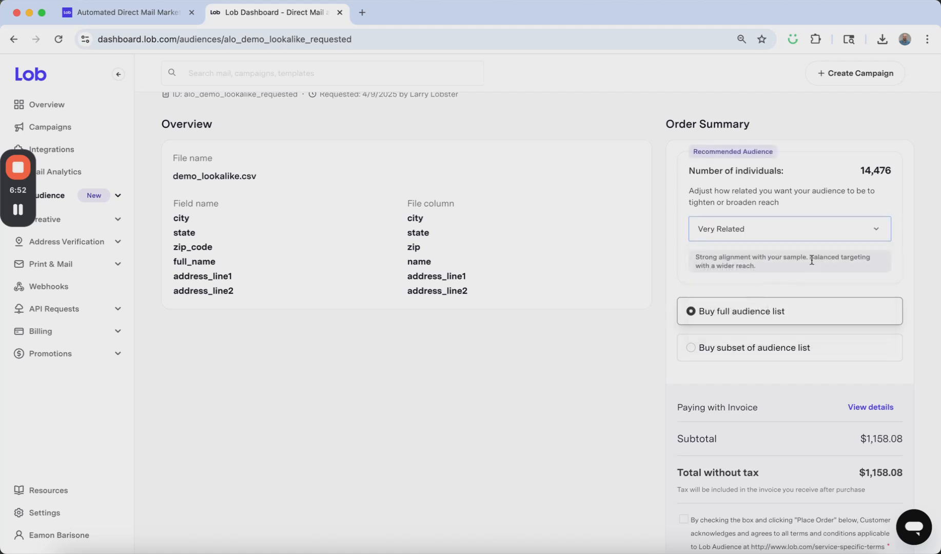
left_click(760, 234)
left_click(752, 330)
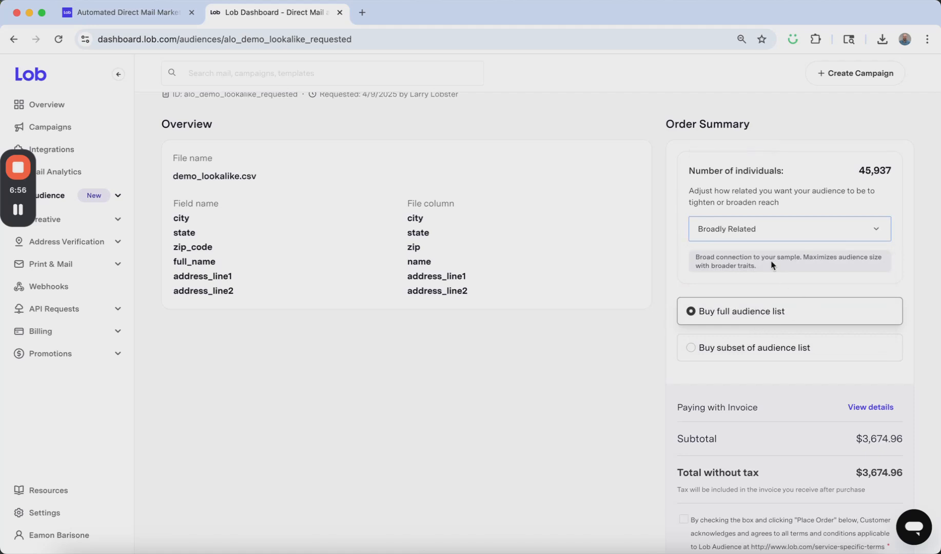
- Try the option to buy a subset of the Lookalike Demo list, and switch back to buying the full audience list
left_click(715, 353)
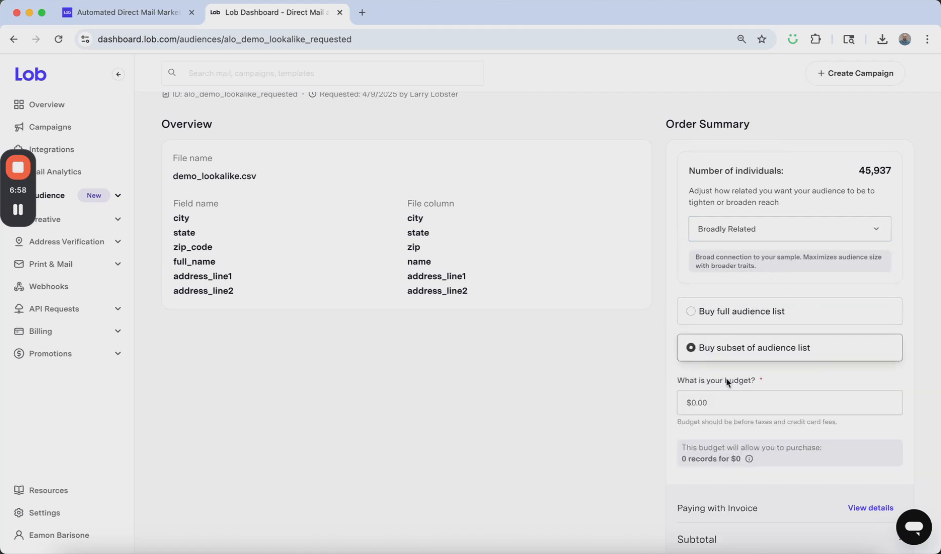
scroll(727, 378, "down", 2)
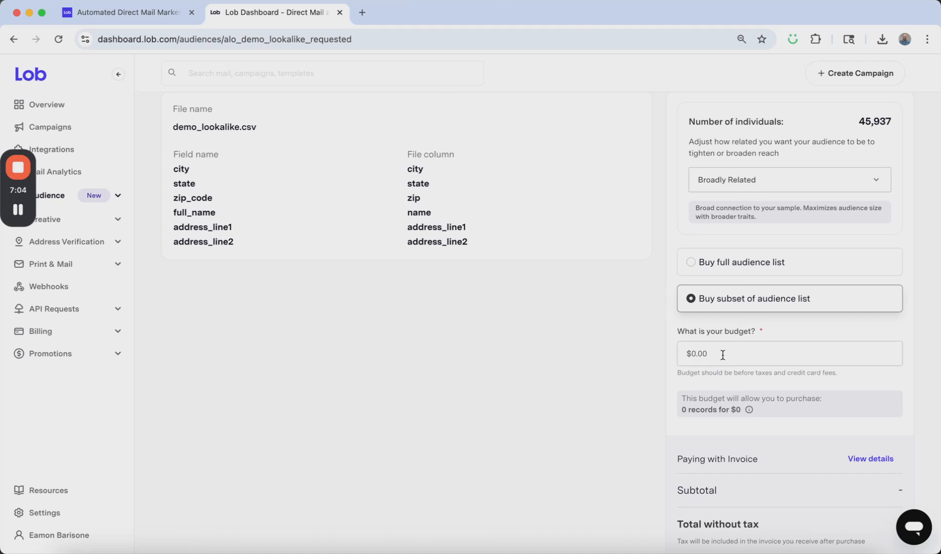
left_click(690, 262)
scroll(638, 306, "down", 2)
scroll(638, 306, "up", 4)
scroll(638, 306, "down", 4)
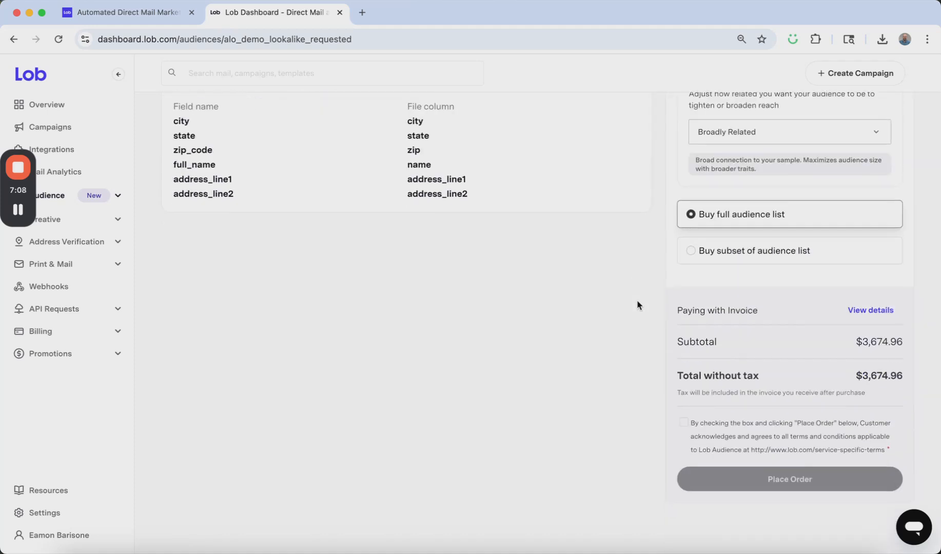
scroll(487, 161, "up", 4)
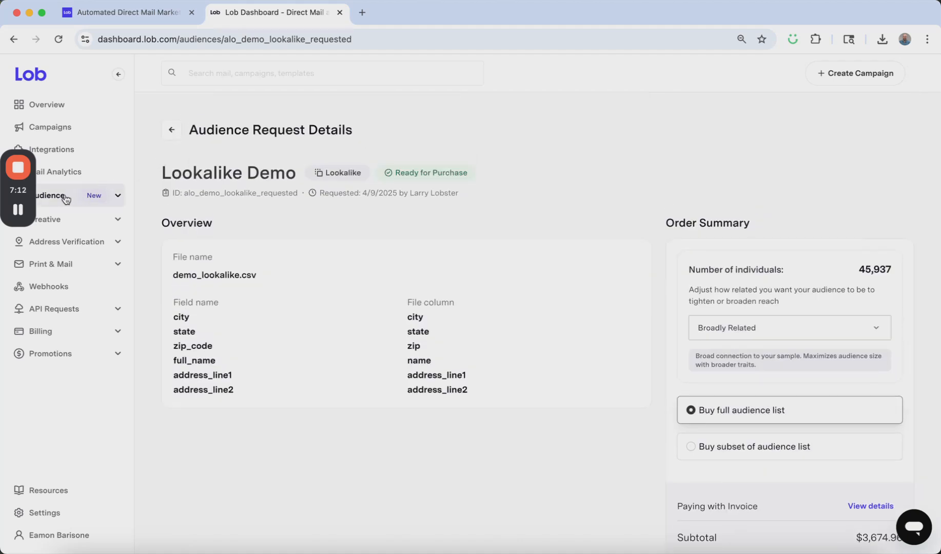
- Open the purchased audience Bay Area - Married - High Income and examine its results, locations and traits
left_click(12, 39)
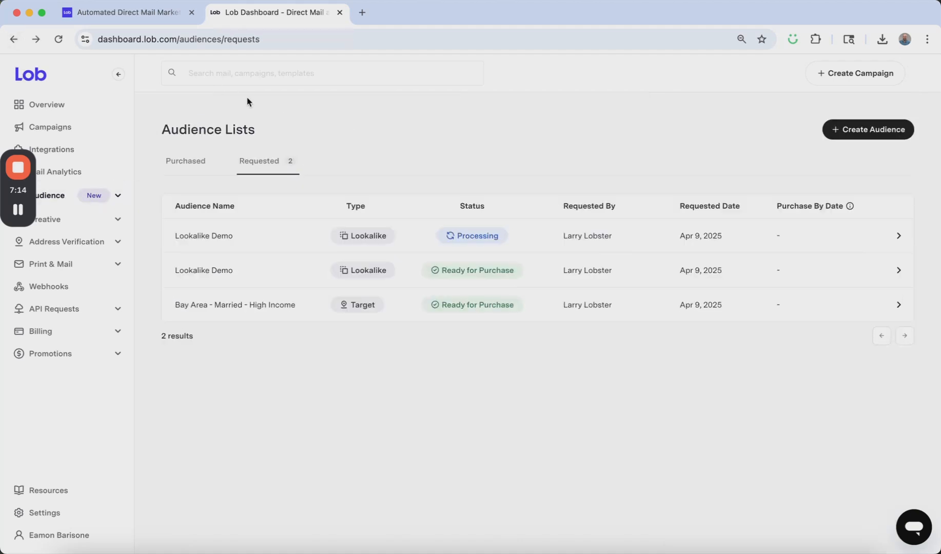
left_click(184, 162)
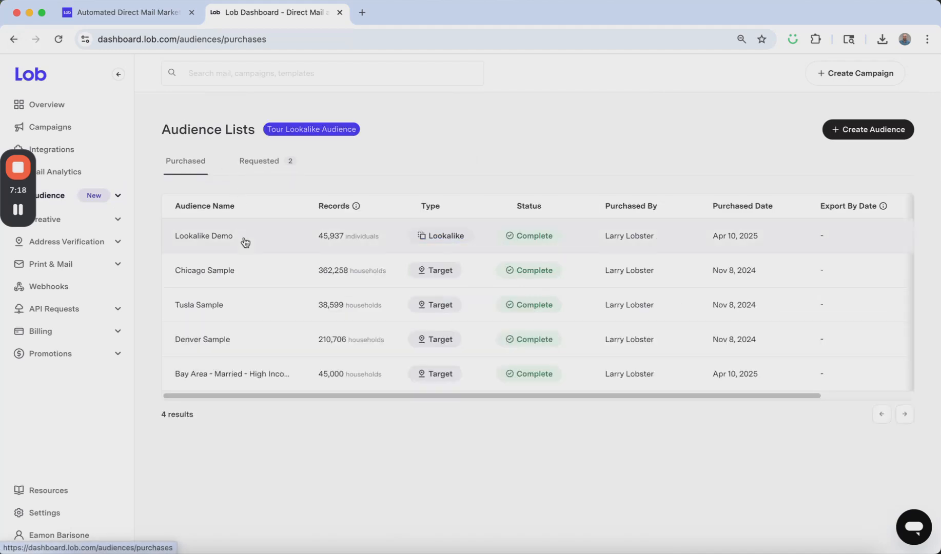
left_click(248, 379)
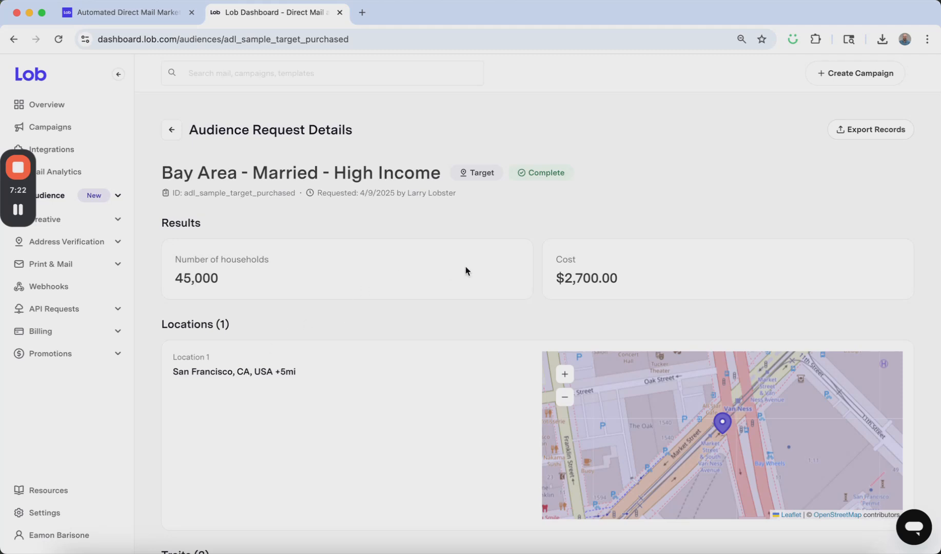
scroll(465, 266, "down", 2)
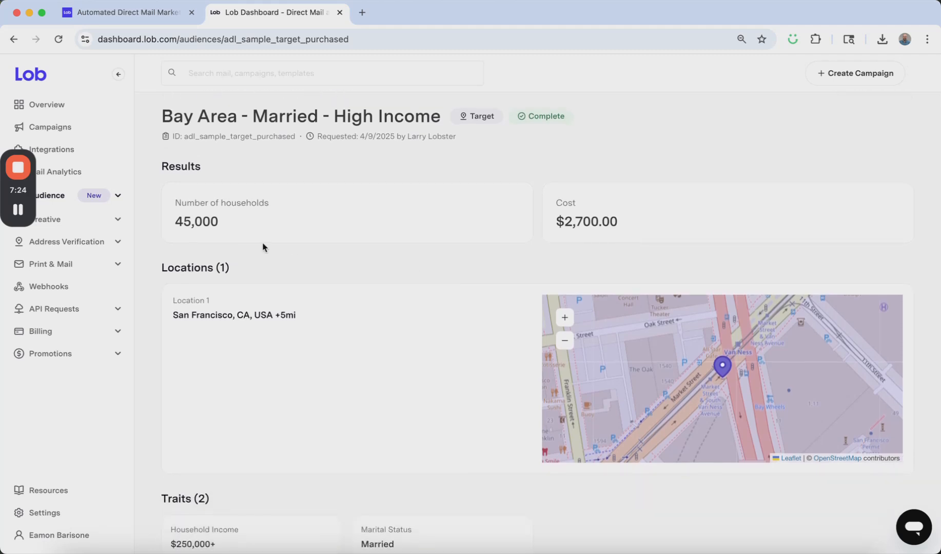
scroll(525, 270, "down", 2)
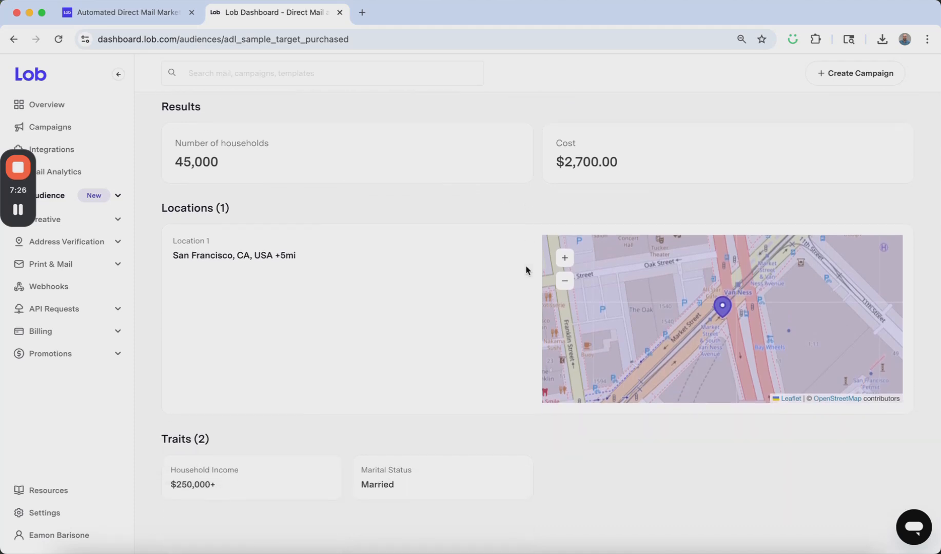
scroll(526, 270, "up", 4)
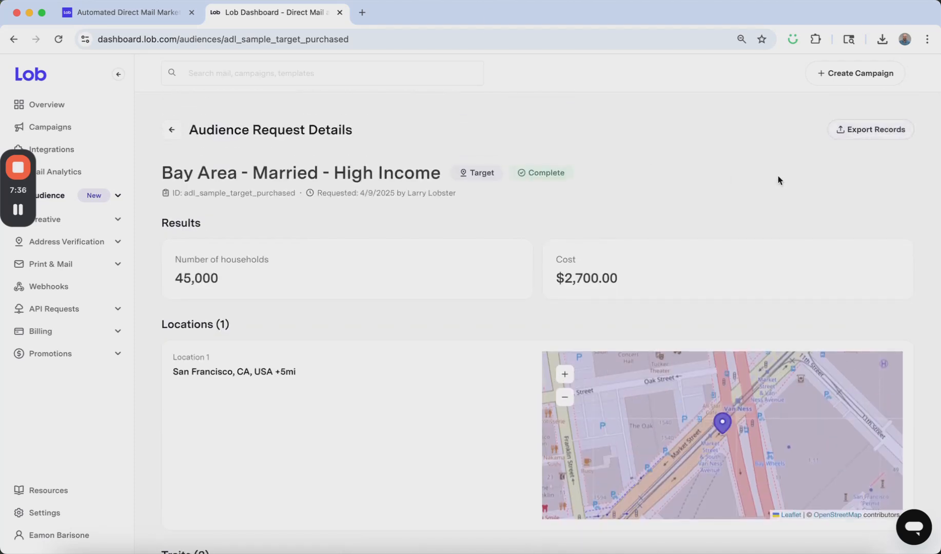